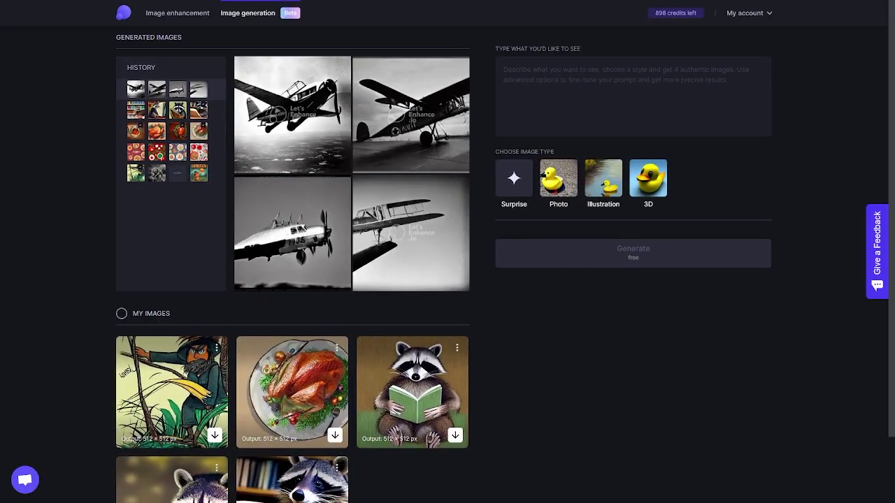
Browse the generation history by viewing the earlier food and raccoon sets and going back to the airplane set
left_click(504, 68)
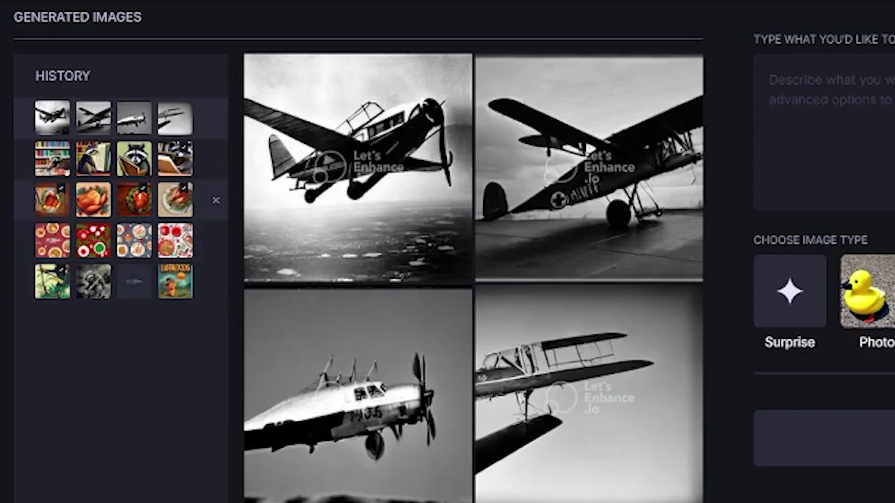
left_click(113, 200)
left_click(114, 159)
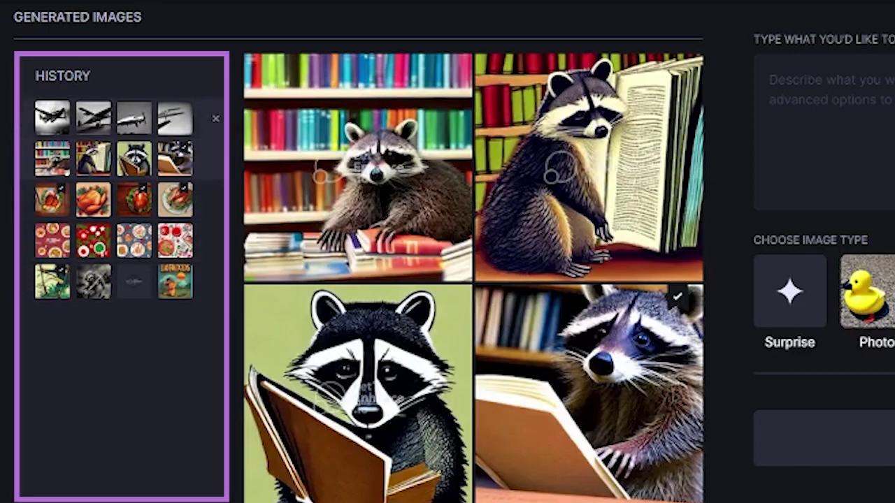
left_click(113, 118)
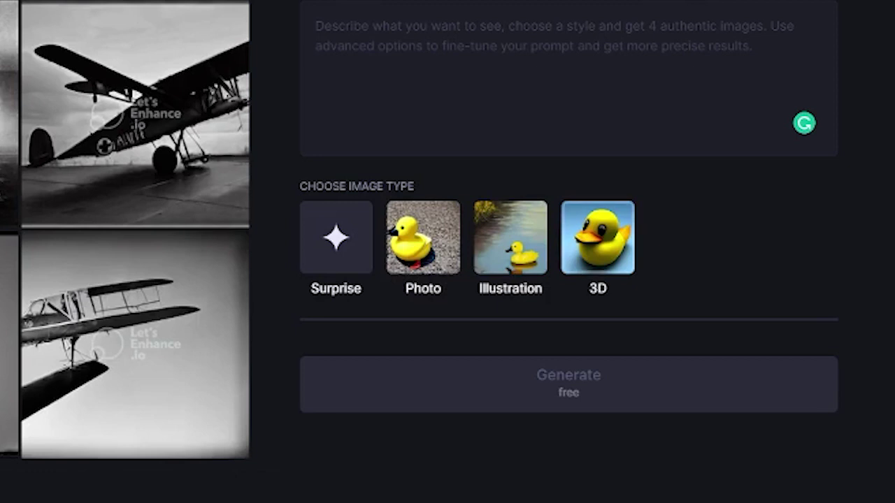
left_click(336, 238)
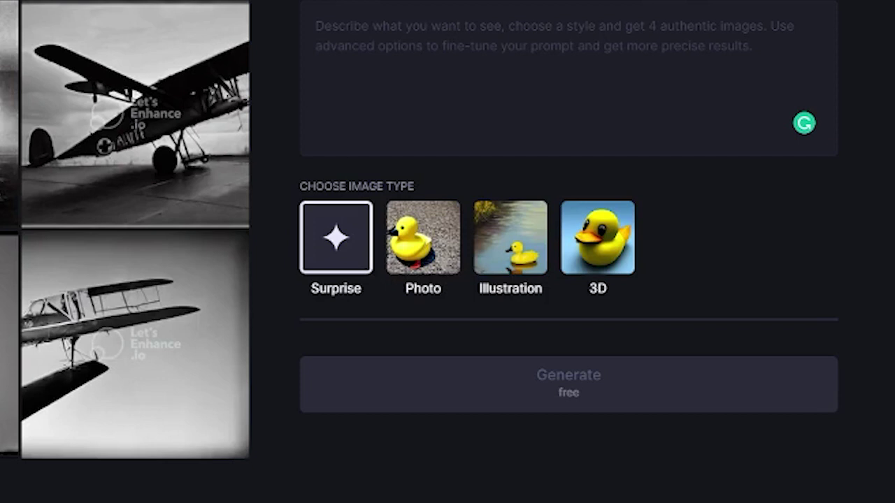
type("Garden+factory,Tall factory,Many red rose,A few roses,clouds, ultra wide shot, atmospheric, hyper realistic, 8k, epic composition, cinematic, octane render, artstation landscape vista photography by Carr Clifton & Galen Rowell, 16K resolution, Landscape veduta photo by Dustin Lefevre & tdraw, 8k resolution, detailed landscape painting by Ivan Shishkin, DeviantArt, Flickr, rendered in Enscape, Miyazaki, Nausicaa Ghibli, Breath of The Wild, 4k detailed post processing, artstation, rendering by octane, unreal –hd –ar 9:16")
key("ctrl+a")
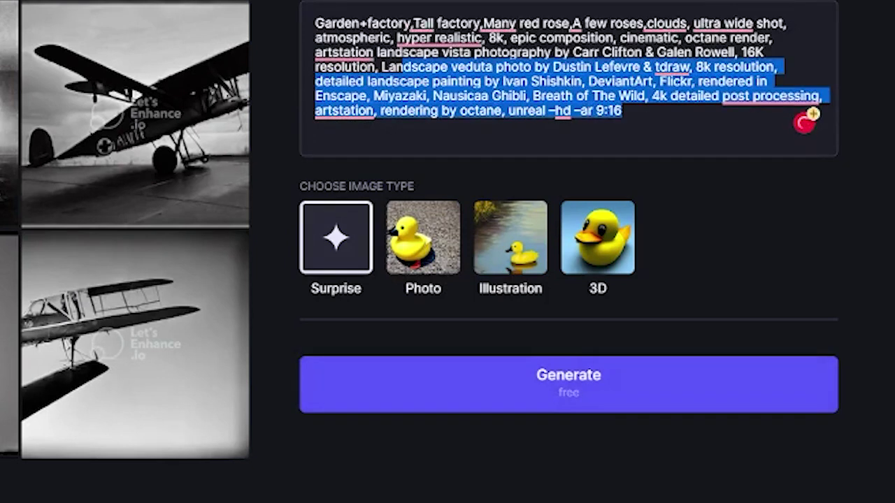
key("BackSpace")
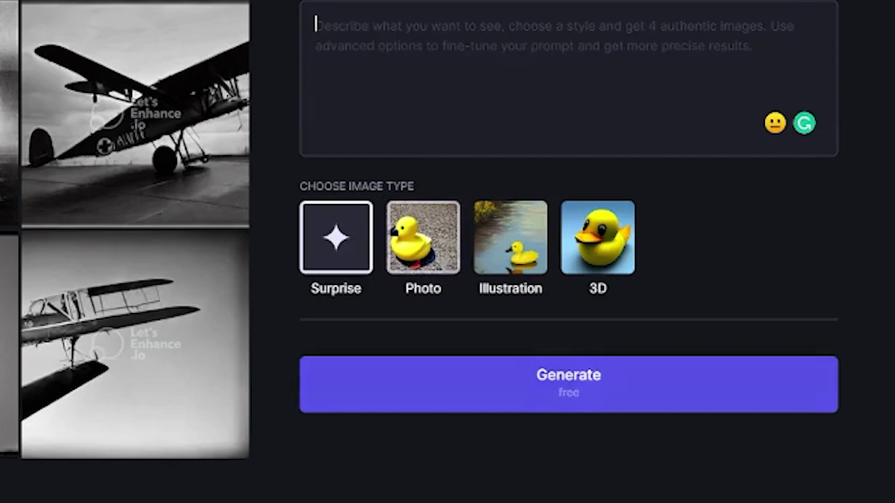
type("Gorgeous highly detailed young lady with intricate turquoise and white lace dress, beautiful long wavy hair, intricately detailed blues eyes, Seductive, Attractive, Elegant, Lumen Global Illumination, Scenic, Hyper-Realistic, Hyper-Detailed, 8k, Fliegenpilz,Artgerm, Wlop, by Greg Rutkowski")
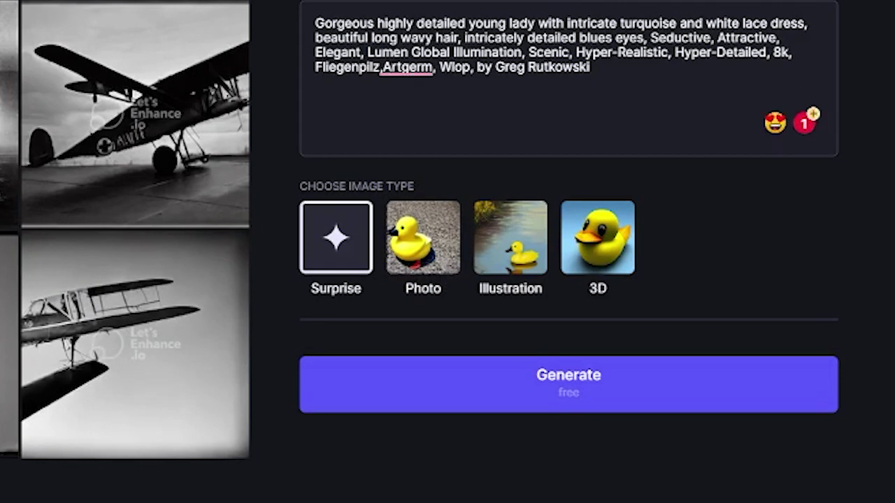
left_click_drag(589, 66, 314, 23)
key("BackSpace")
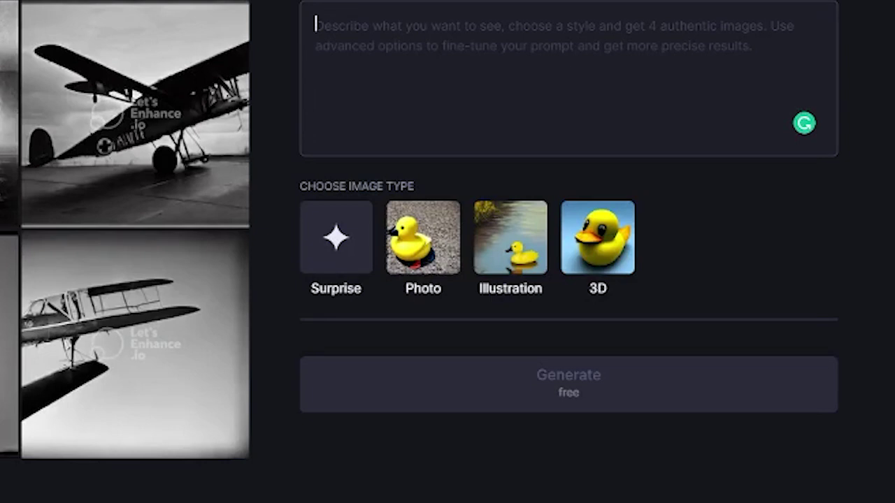
Enter "bowl of noodles" as the prompt and choose the Illustration image type
type("b")
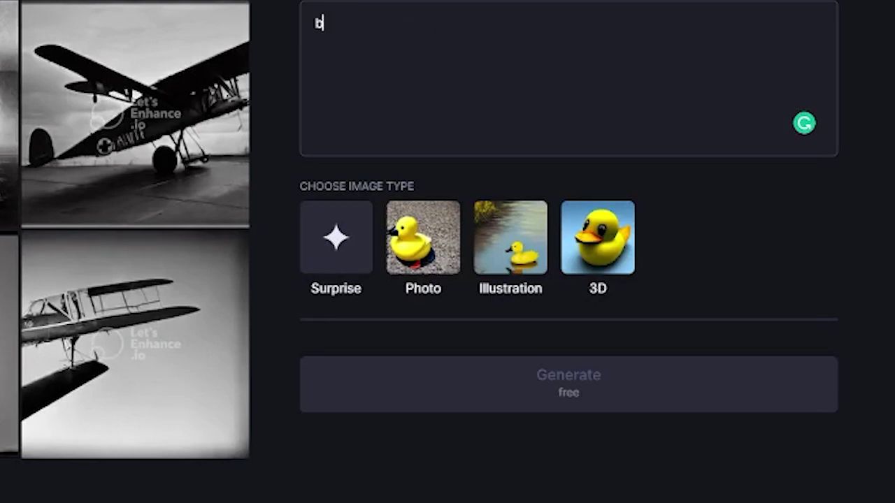
type("owl of noodles")
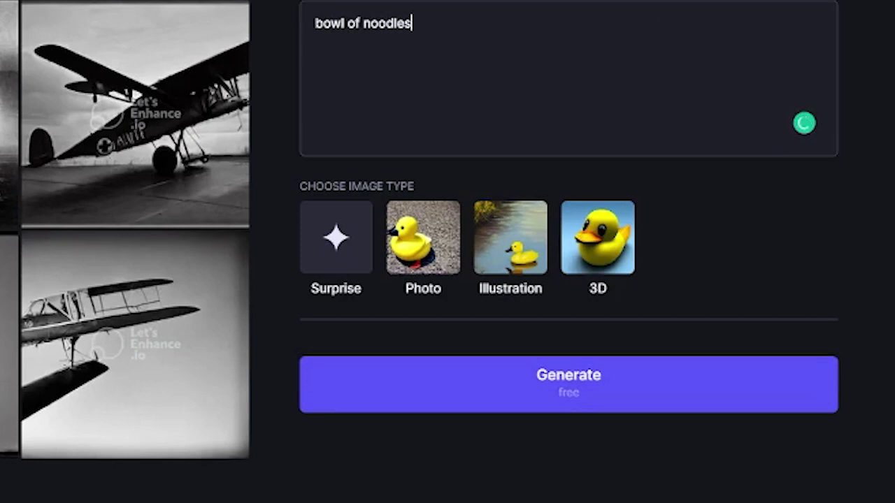
left_click(510, 238)
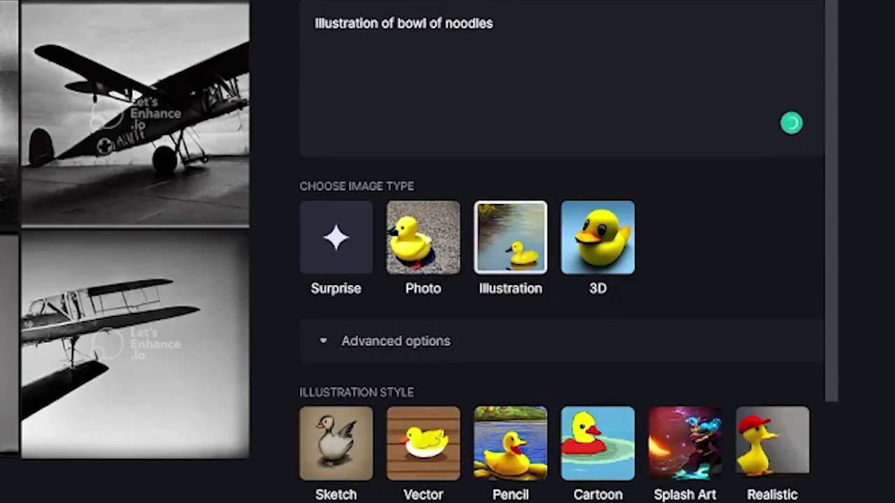
Select the Oil illustration style, Warm colors and the Overhead point of view for the noodle illustration
scroll(463, 280, "down", 3)
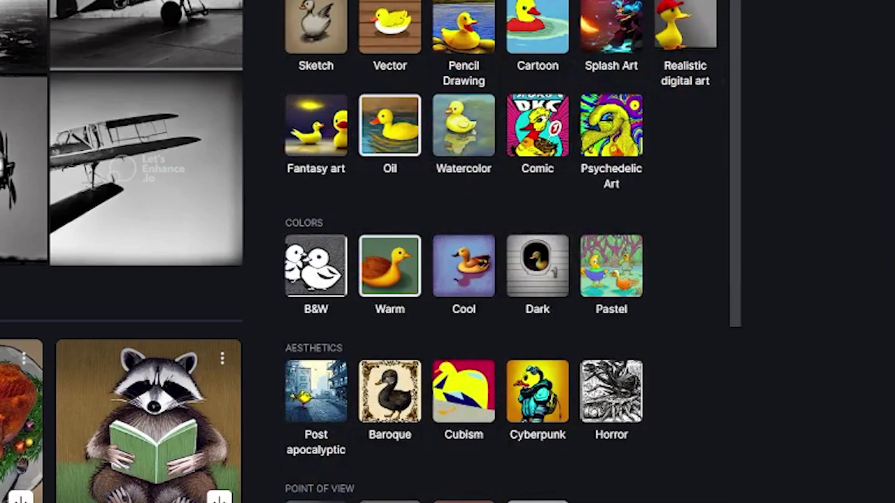
scroll(316, 266, "down", 3)
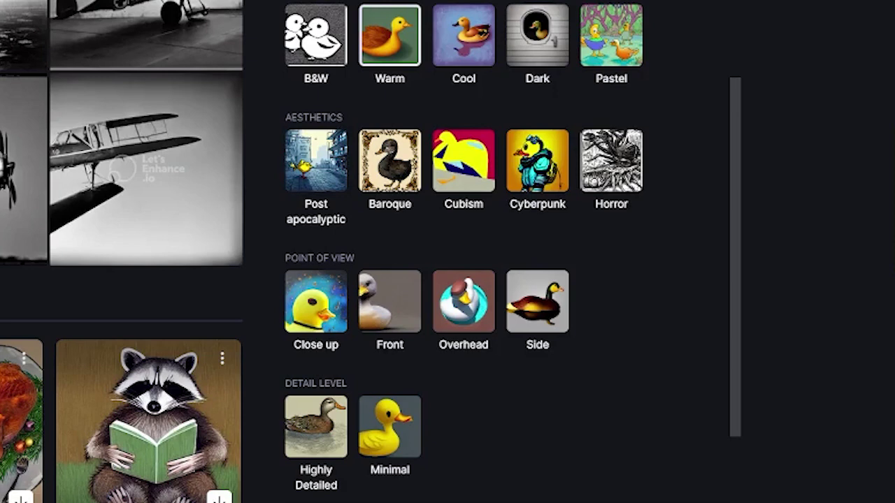
scroll(463, 280, "down", 2)
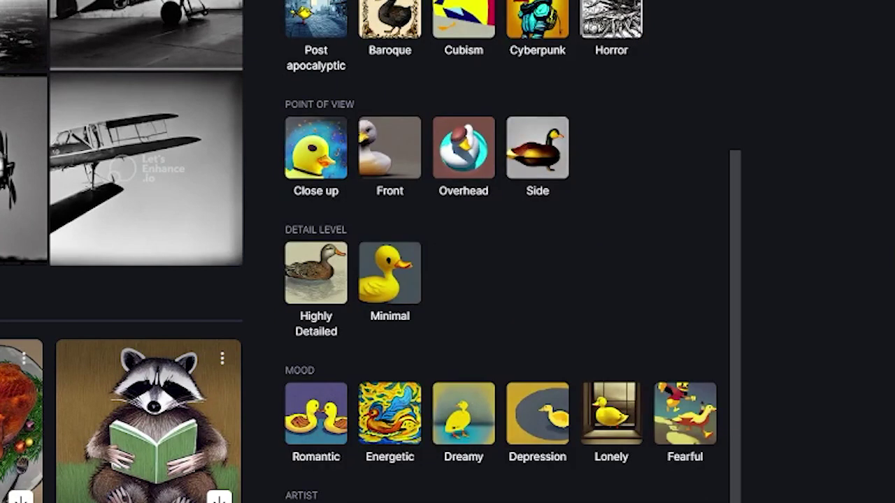
left_click(463, 147)
scroll(463, 147, "down", 1)
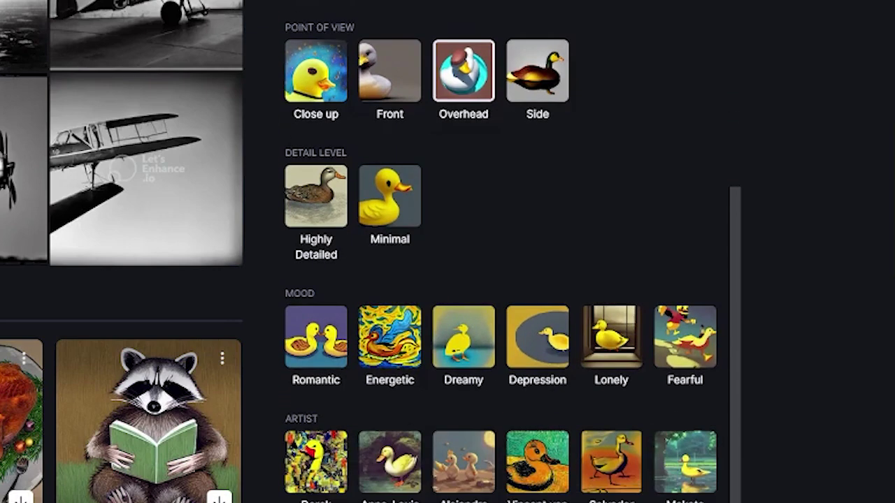
Select the Minimal detail level, Romantic mood and Vincent van Gogh as the artist, and generate the images
left_click(389, 196)
scroll(390, 197, "down", 2)
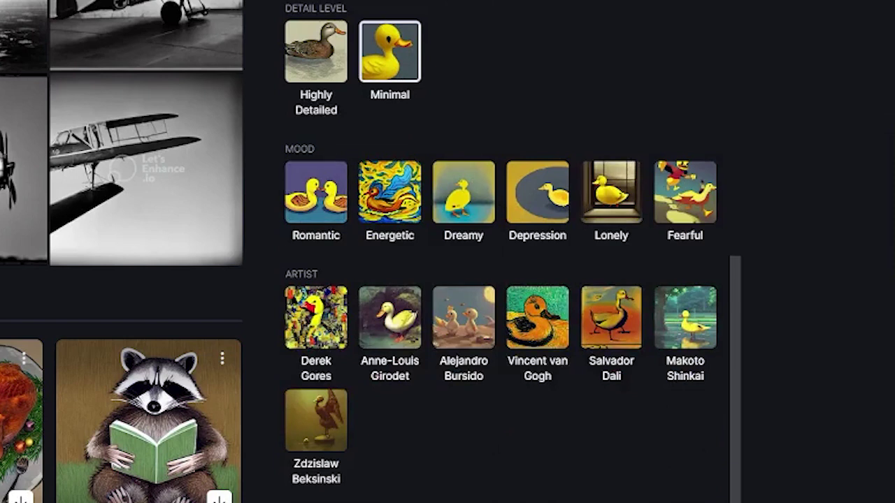
left_click(316, 192)
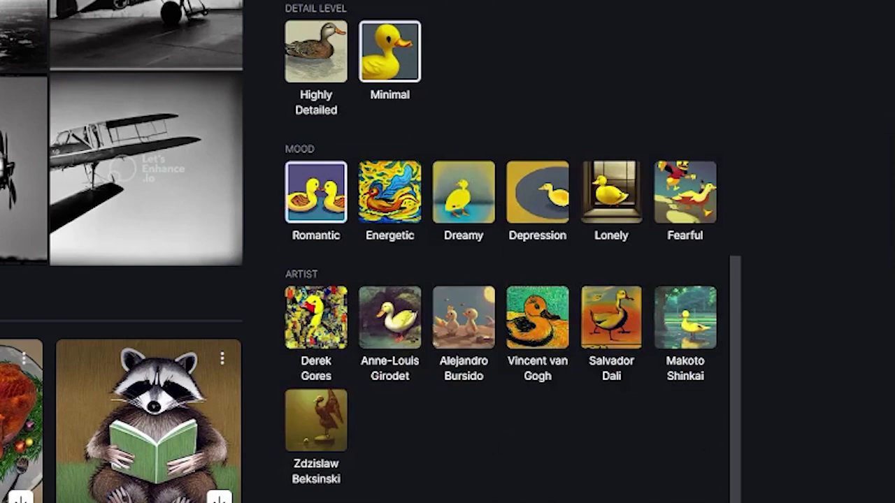
left_click(537, 318)
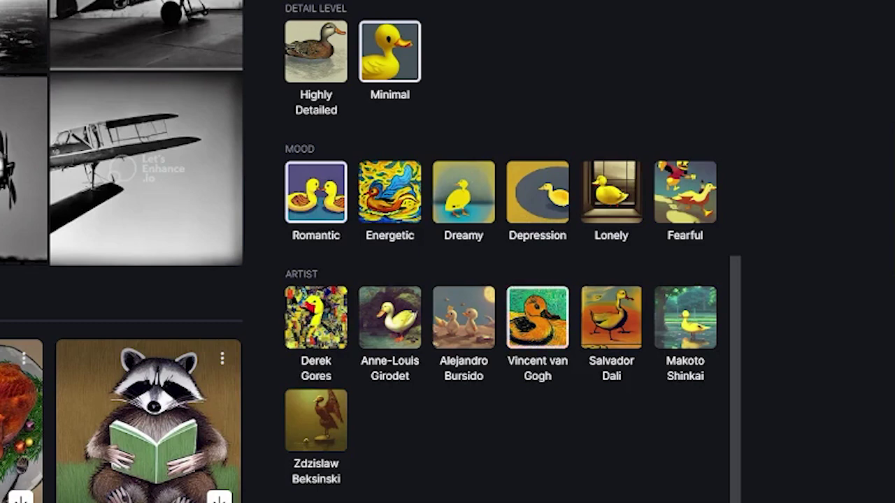
scroll(448, 251, "down", 3)
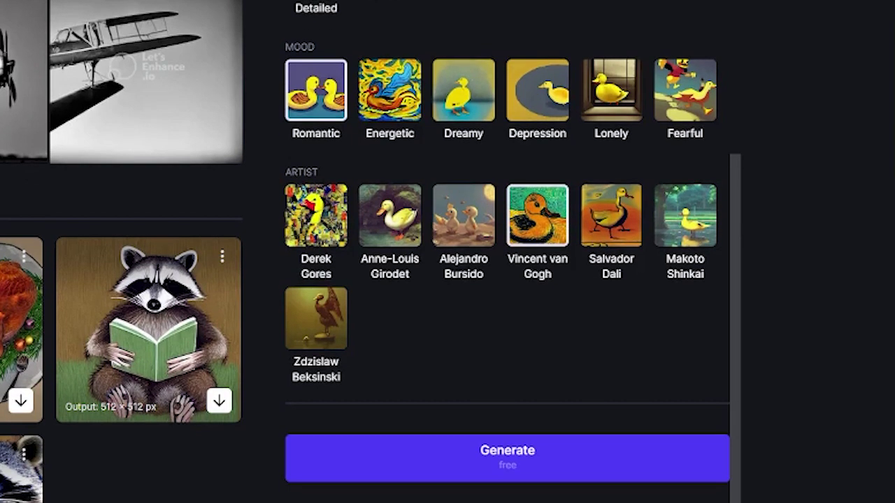
left_click(507, 458)
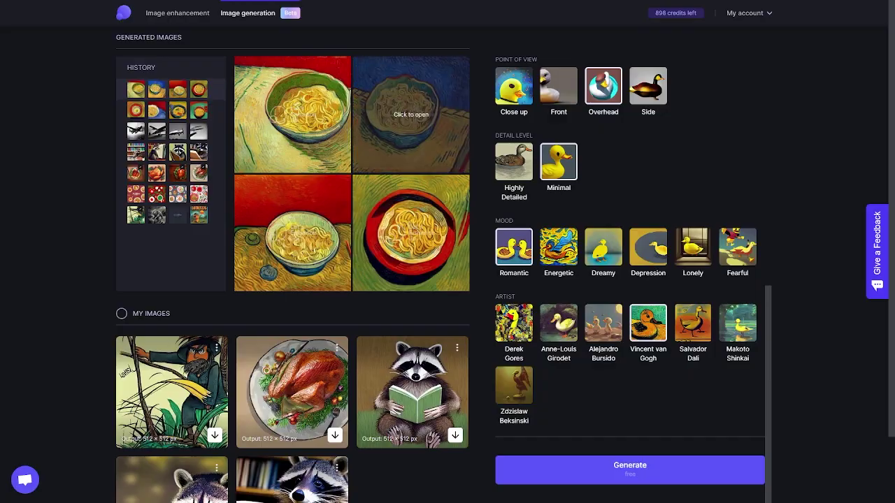
Get the generated noodle bowl with the blue background without upscaling and download it
left_click(410, 114)
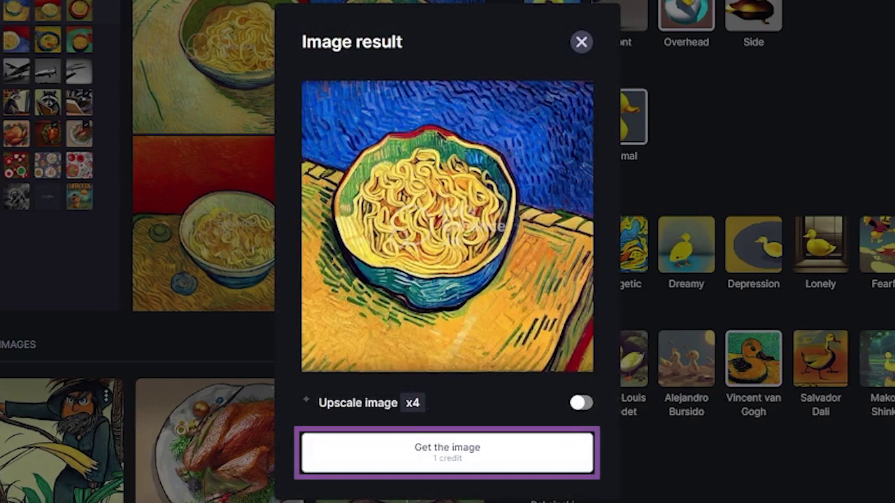
left_click(447, 452)
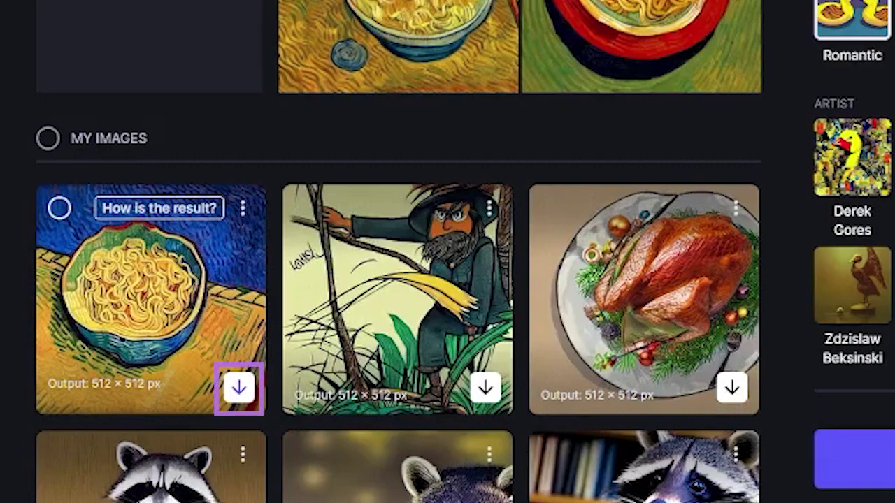
left_click(239, 388)
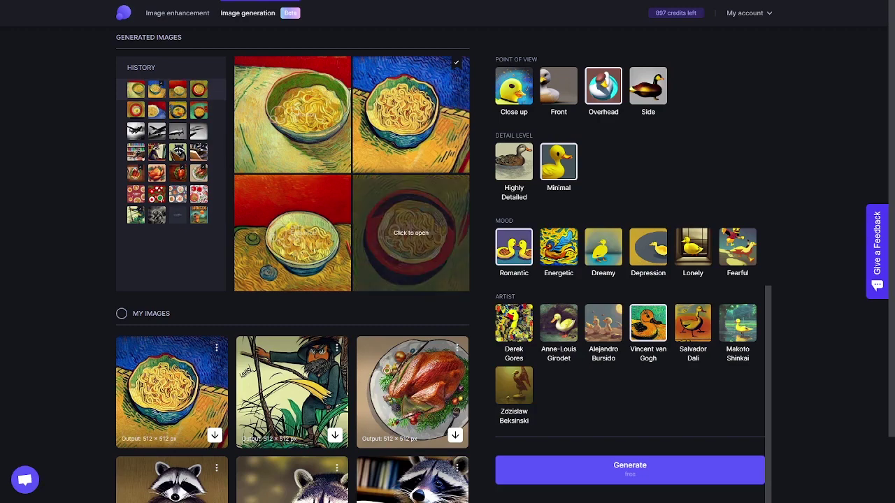
Get the red noodle bowl image with x4 upscaling enabled and download the 2048 × 2048 px version
left_click(411, 233)
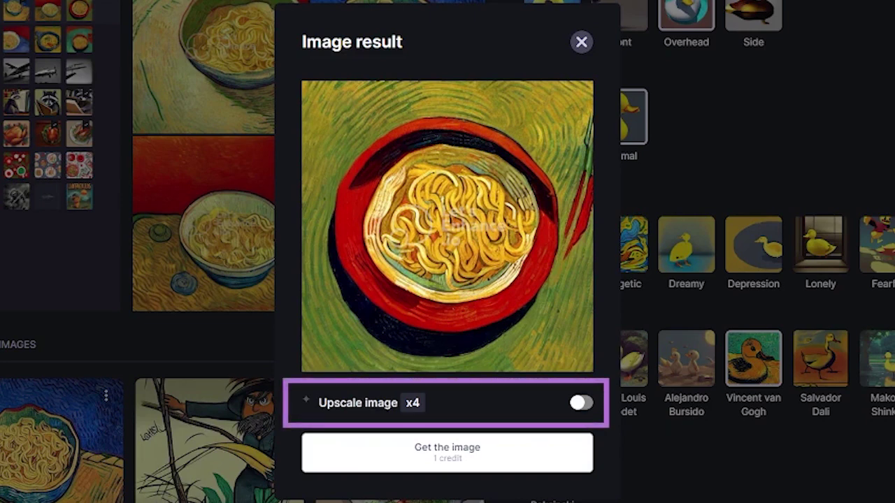
left_click(581, 403)
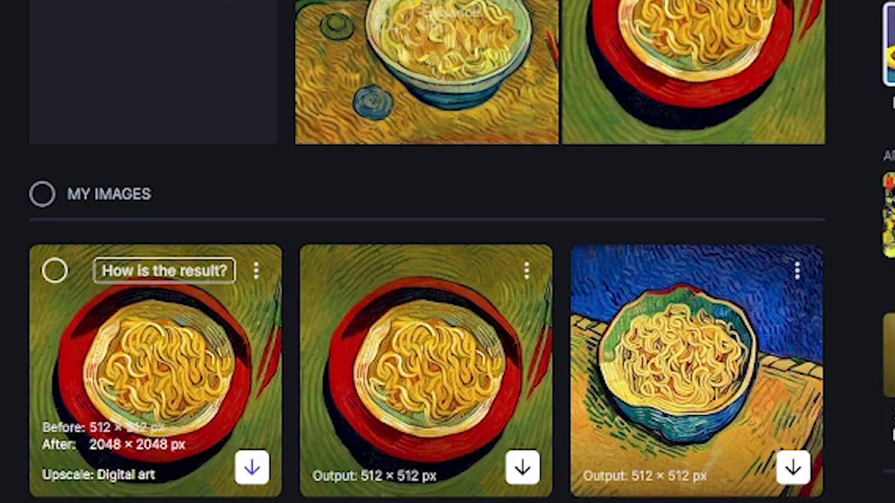
left_click(251, 468)
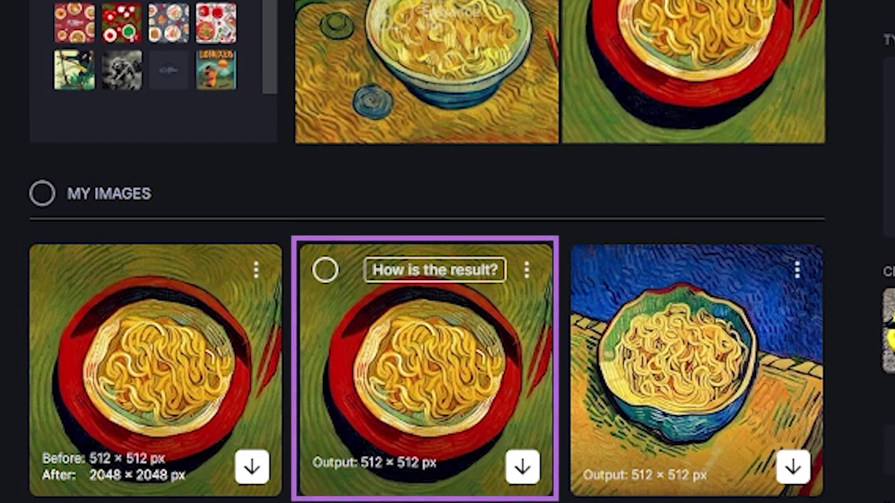
Send the 512 × 512 px red noodle bowl image to upscaling
left_click(526, 270)
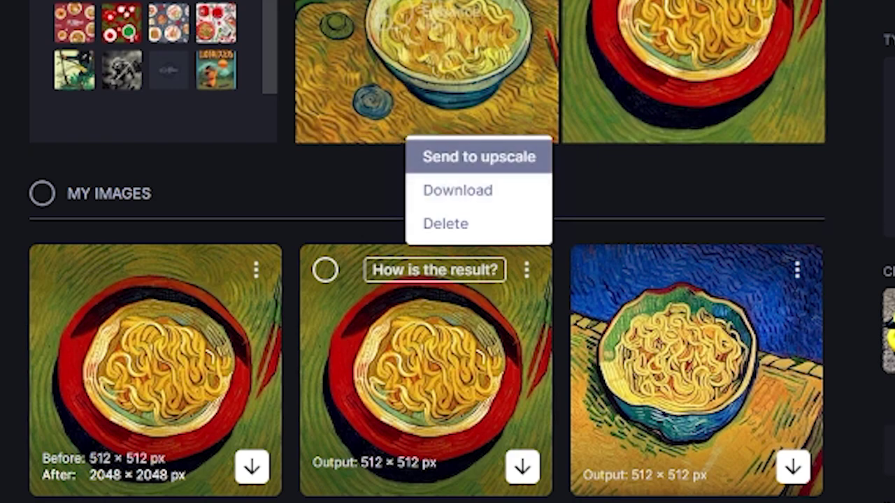
left_click(478, 157)
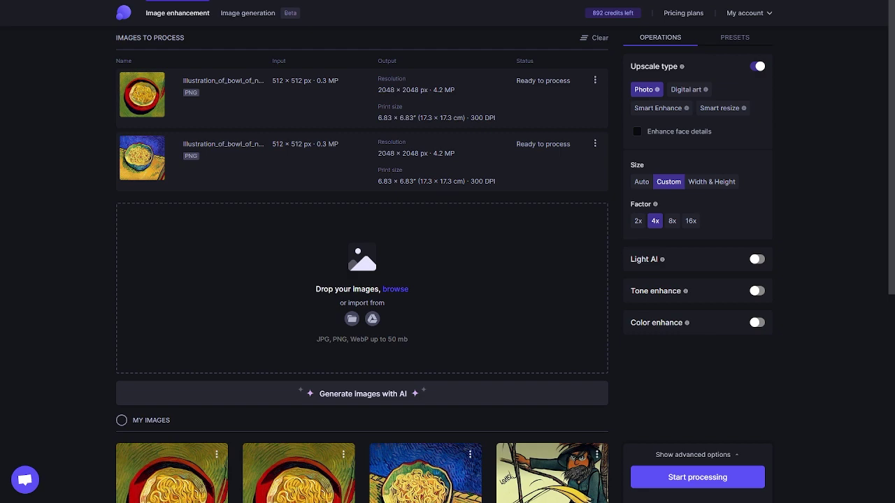
Try the different upscale types, settle on Photo, and turn on Light AI and Color enhance
left_click(689, 90)
left_click(719, 108)
left_click(661, 107)
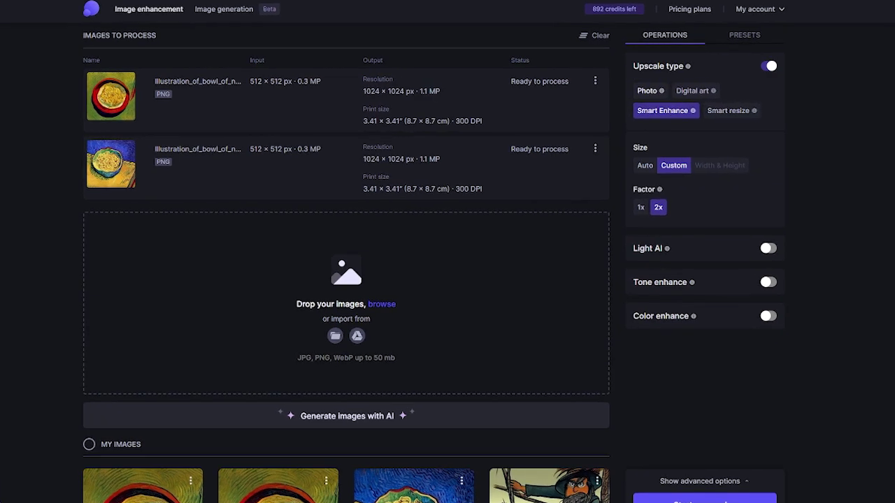
left_click(650, 91)
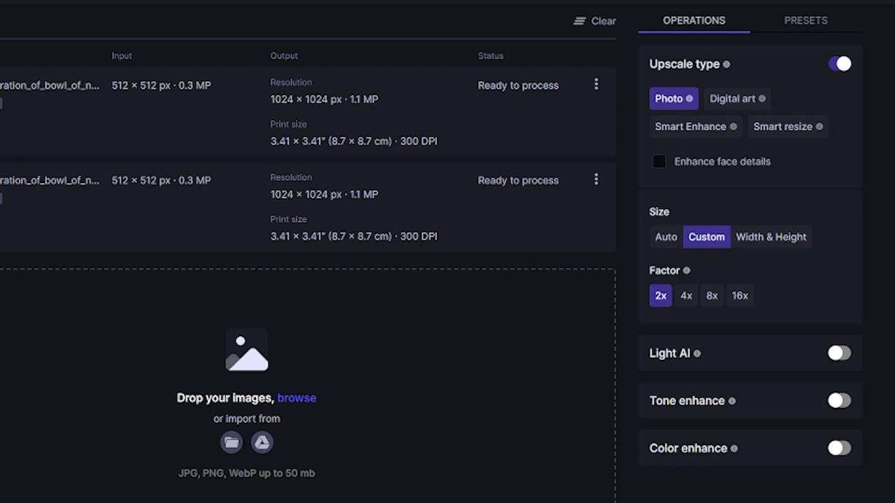
left_click(839, 354)
left_click(839, 448)
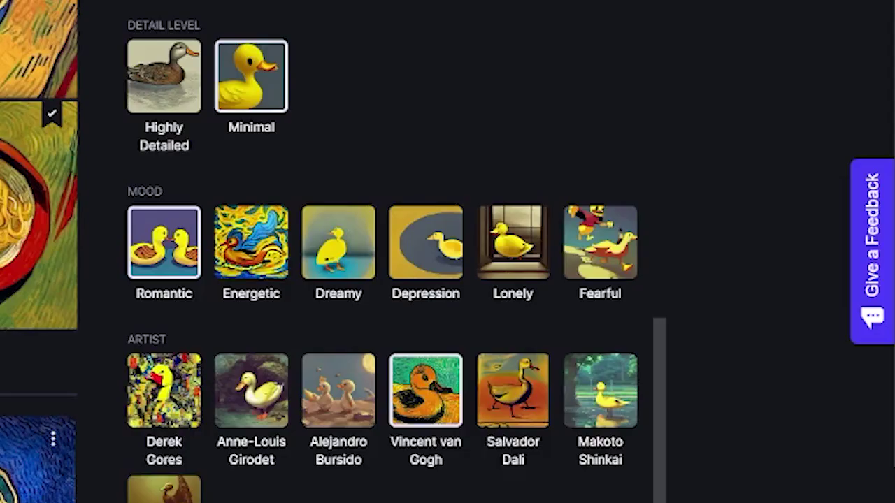
Open the feedback survey about the image generator
left_click(872, 251)
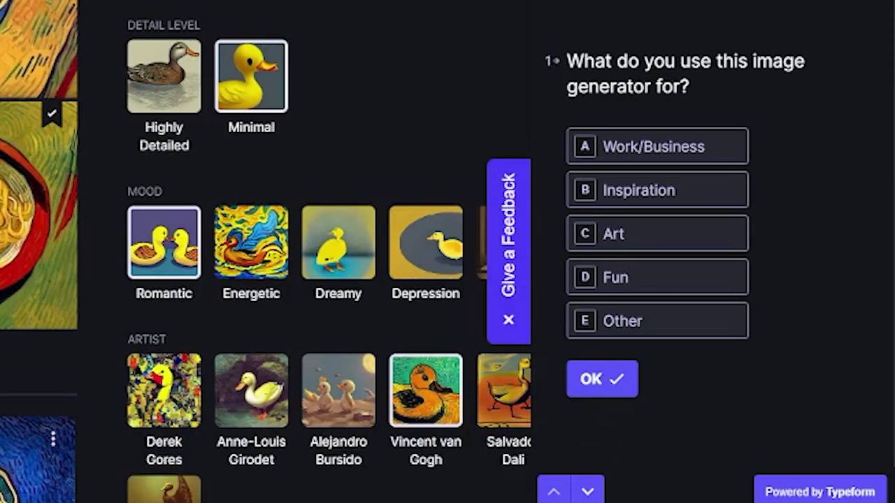